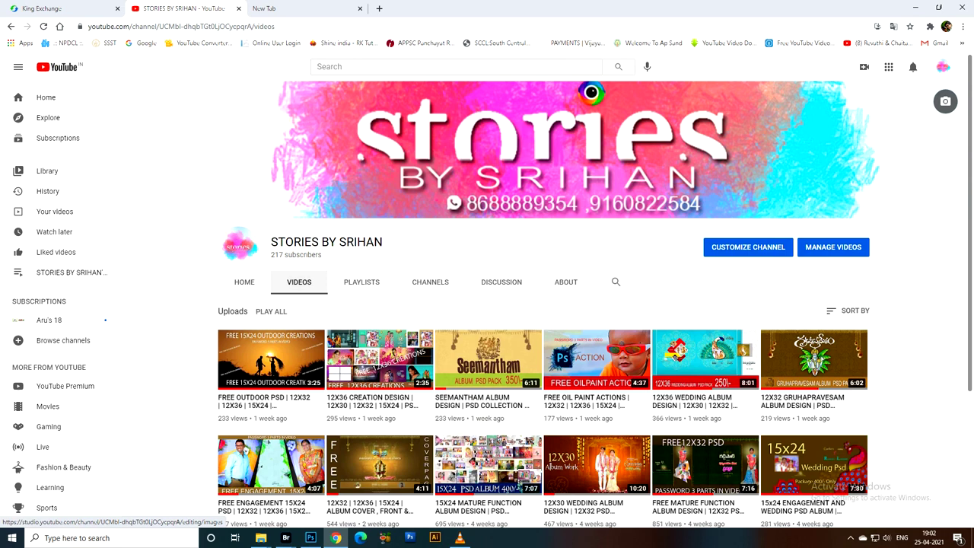
- Scroll down the YouTube channel's Videos page listing its PSD album design uploads
{"action": "scroll", "coordinate": [271, 380], "scroll_direction": "down", "scroll_amount": 3}
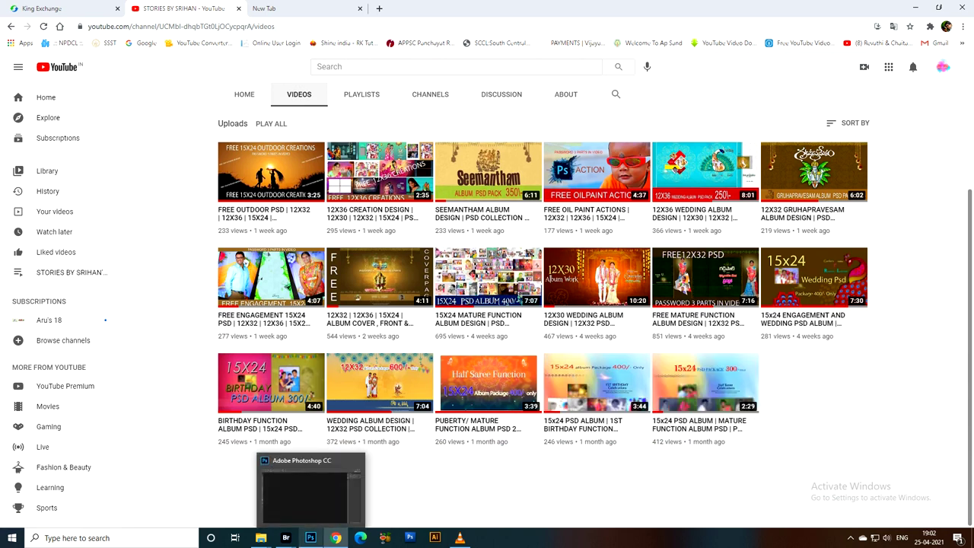
- Drag the mandala images (4).jpg from Bridge's net patterns folder into Photoshop
{"action": "left_click", "coordinate": [311, 538]}
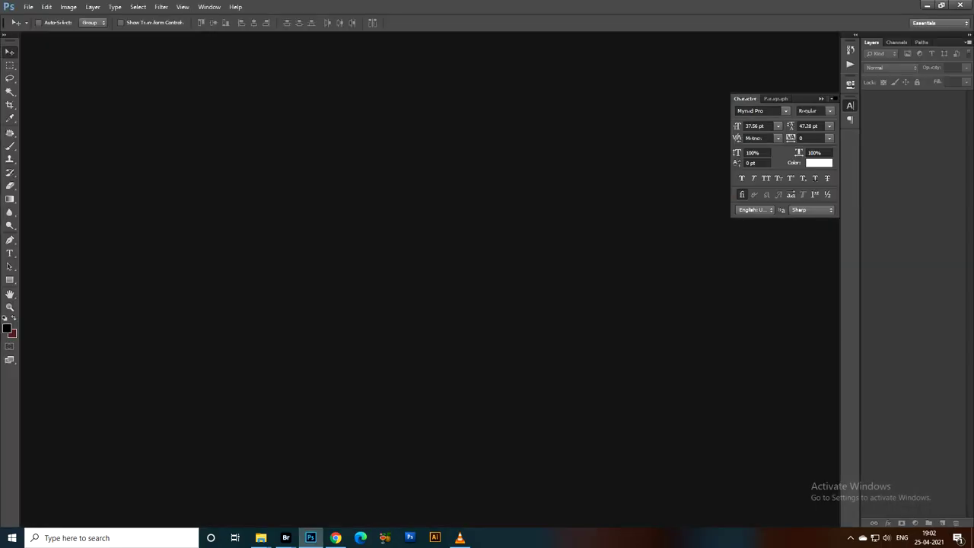
{"action": "mouse_move", "coordinate": [286, 538]}
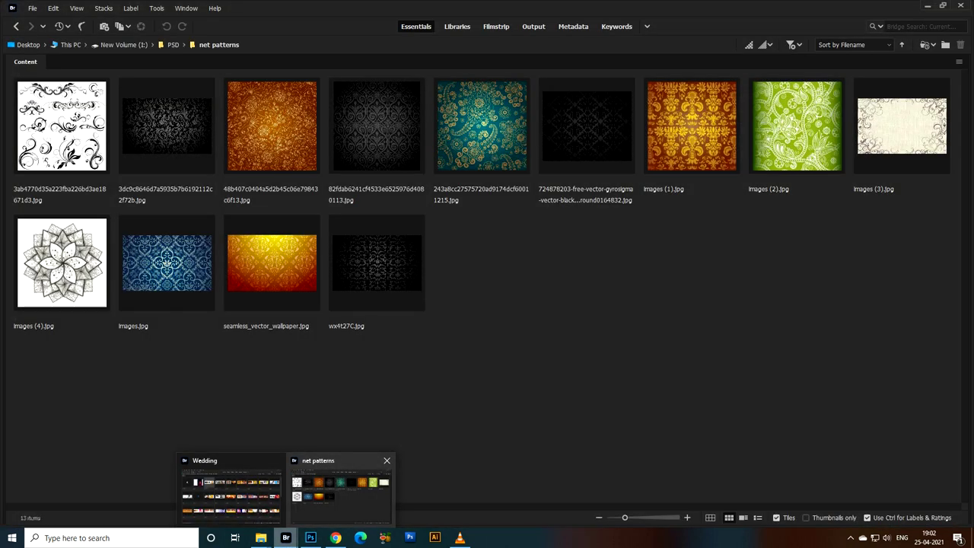
{"action": "left_click", "coordinate": [341, 491]}
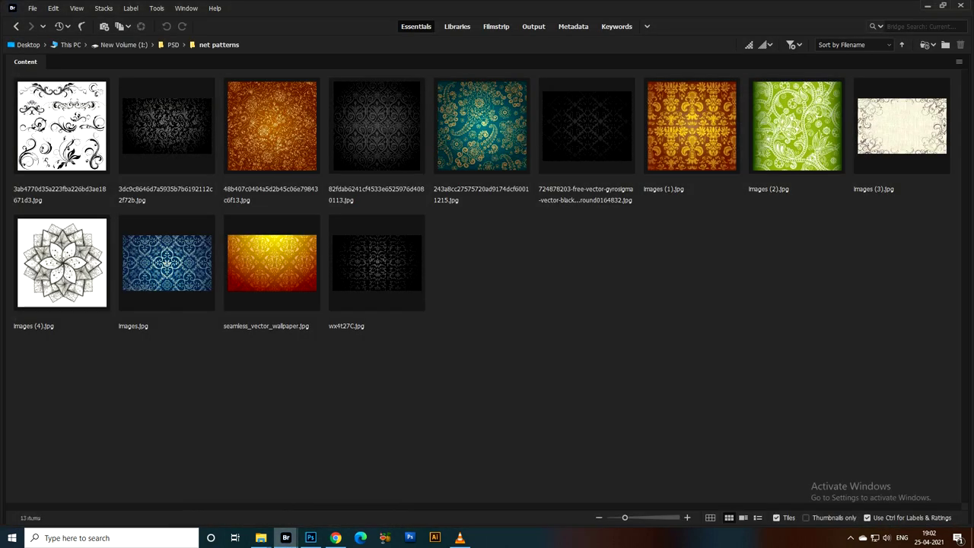
{"action": "left_click", "coordinate": [61, 263]}
{"action": "mouse_move", "coordinate": [62, 262]}
{"action": "left_mouse_down"}
{"action": "mouse_move", "coordinate": [312, 532]}
{"action": "mouse_move", "coordinate": [437, 161]}
{"action": "left_mouse_up"}
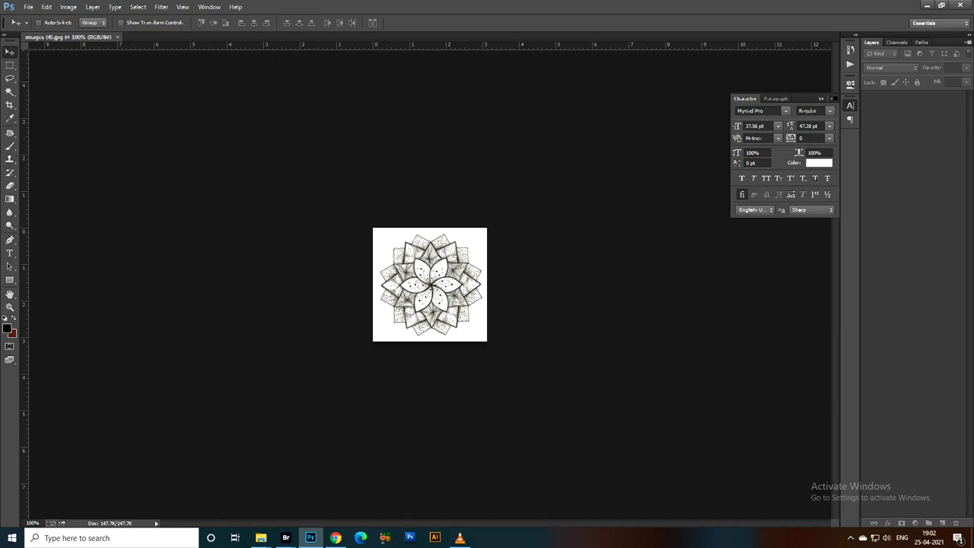
- Create a blank 24 × 15-inch, 250 ppi document, then return to the mandala image
{"action": "left_click", "coordinate": [430, 274]}
{"action": "left_click", "coordinate": [488, 201]}
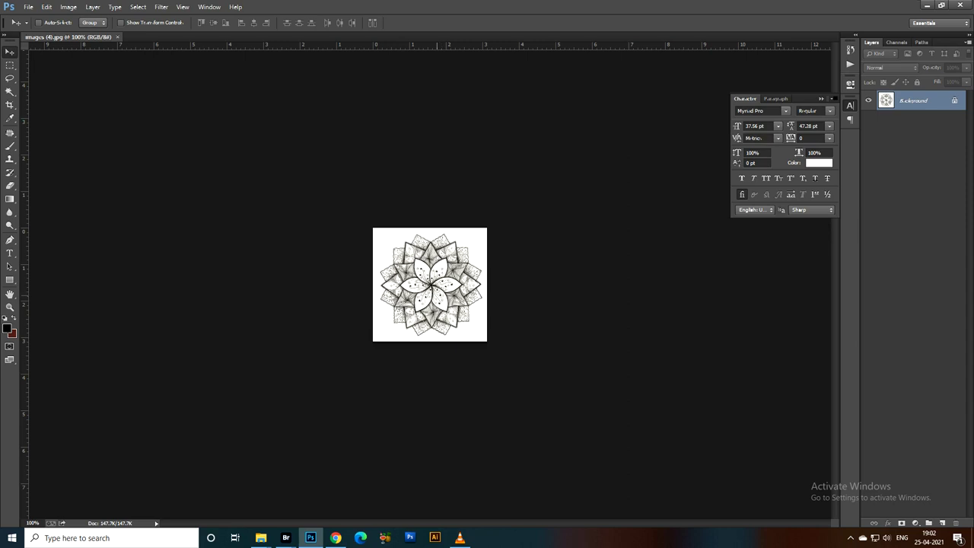
{"action": "key", "text": "ctrl+n"}
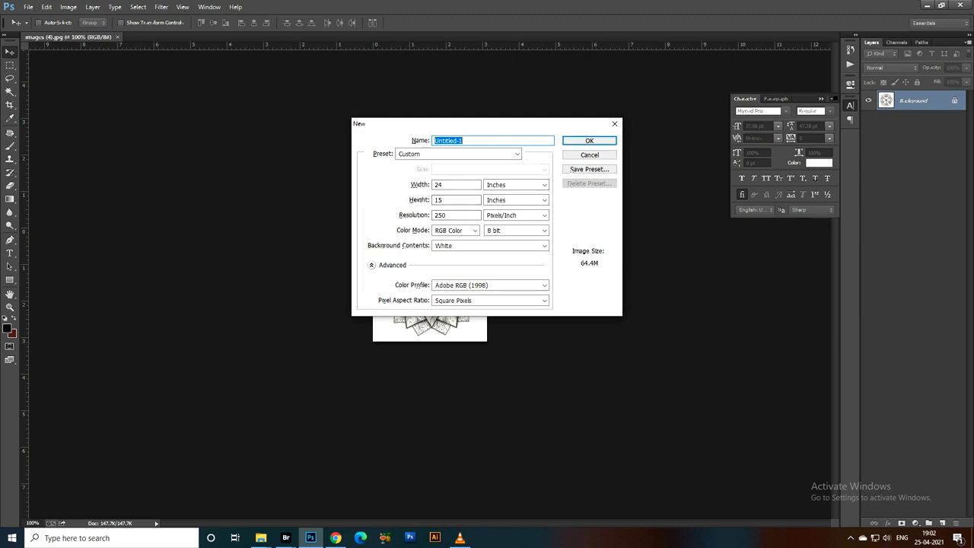
{"action": "key", "text": "Escape"}
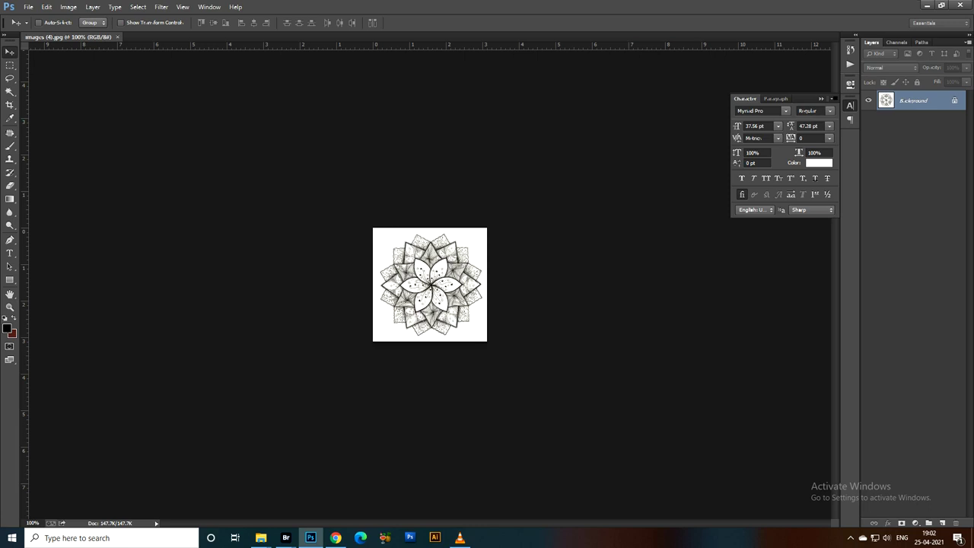
{"action": "key", "text": "ctrl+n"}
{"action": "key", "text": "Return"}
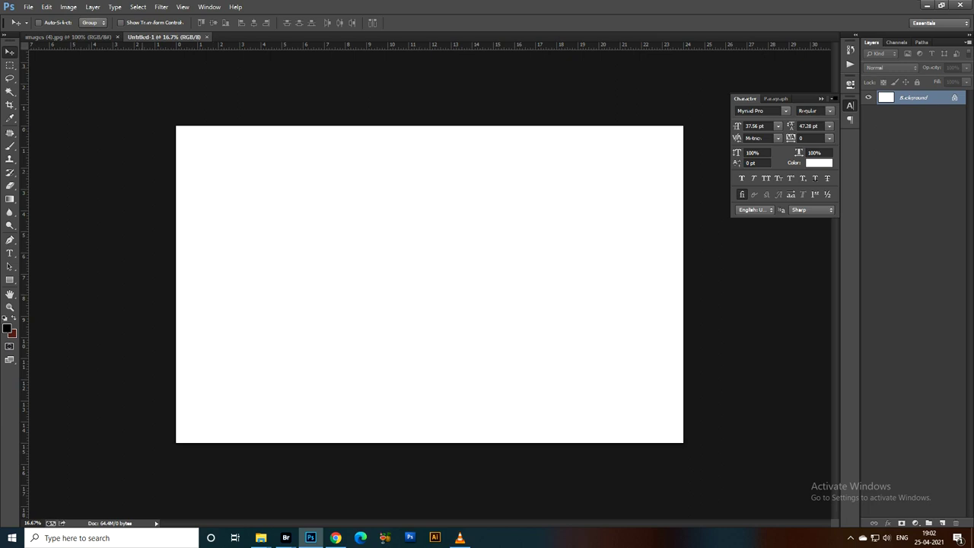
{"action": "left_click", "coordinate": [68, 37]}
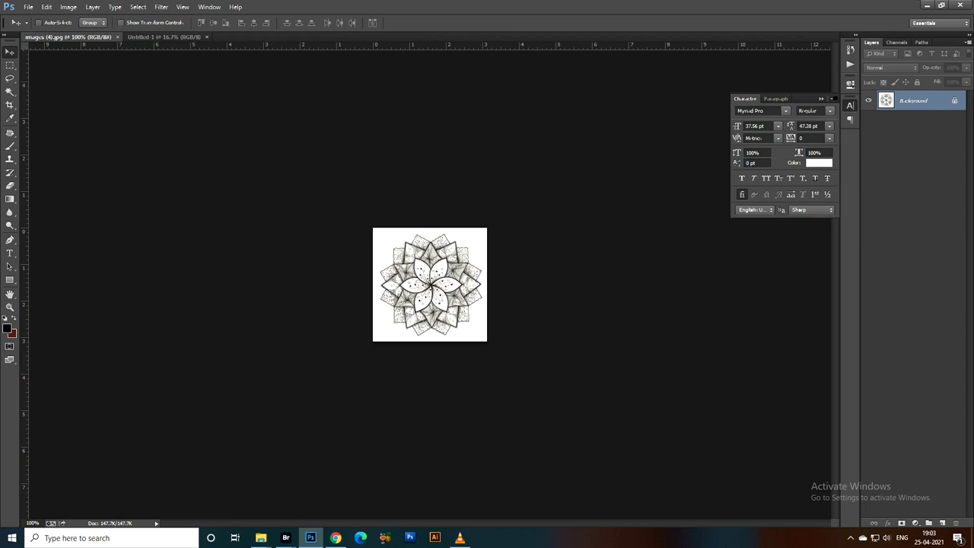
- Define the mandala image as a custom pattern under a newly typed name
{"action": "key", "text": "alt+f"}
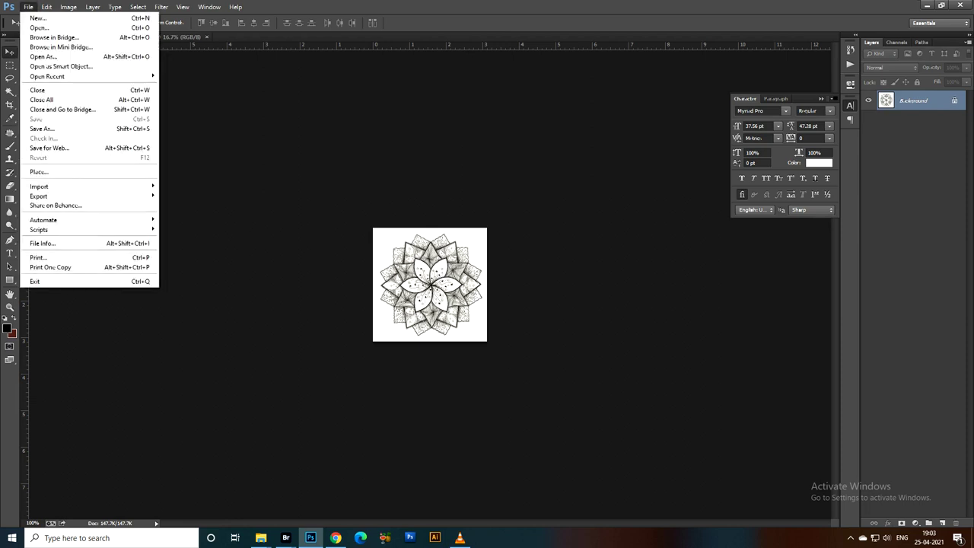
{"action": "key", "text": "Right"}
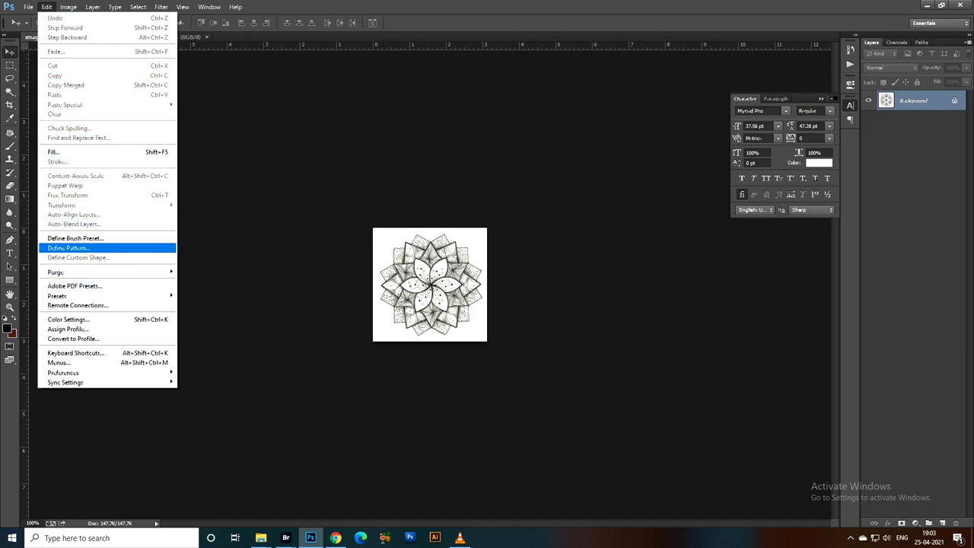
{"action": "key", "text": "Return"}
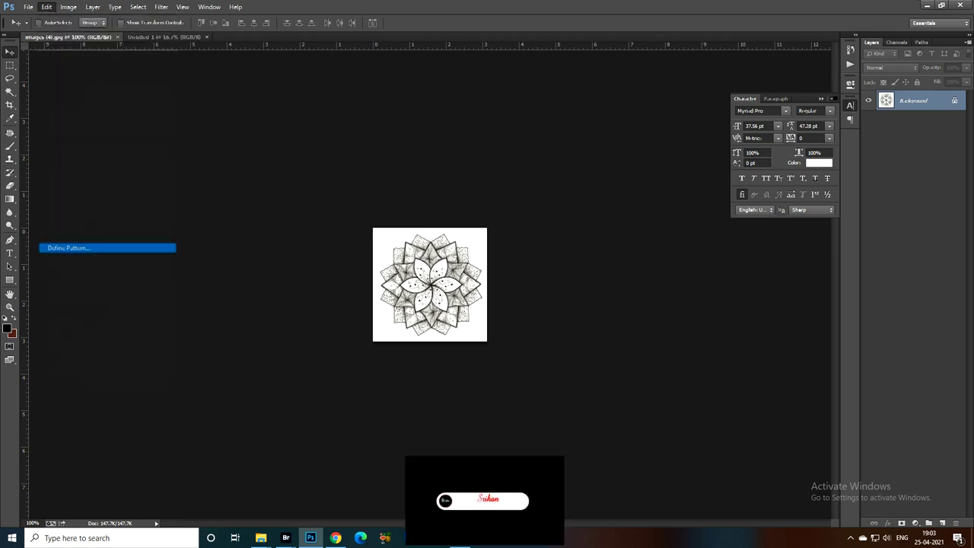
{"action": "key", "text": "BackSpace"}
{"action": "type", "text": "2"}
{"action": "type", "text": "ihan"}
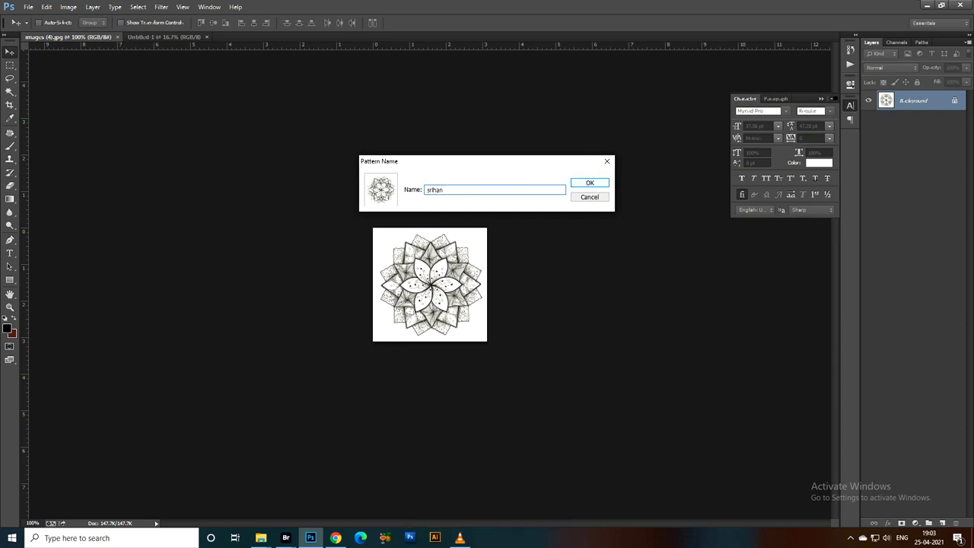
{"action": "type", "text": "patterte\\"}
{"action": "key", "text": "BackSpace"}
{"action": "key", "text": "BackSpace"}
{"action": "key", "text": "BackSpace"}
{"action": "type", "text": "n"}
{"action": "key", "text": "Return"}
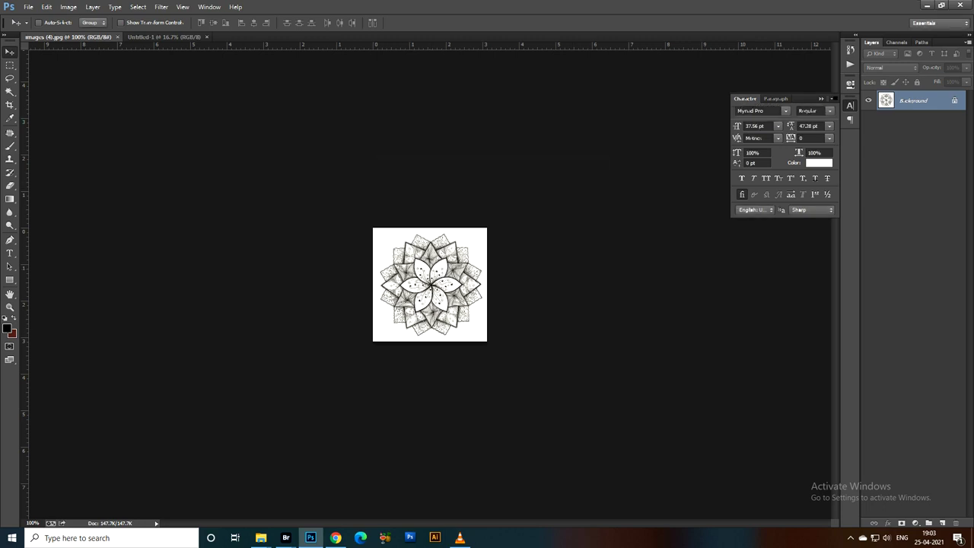
- Switch to Untitled-1 and convert its Background into an unlocked Layer 0
{"action": "key", "text": "ctrl+Tab"}
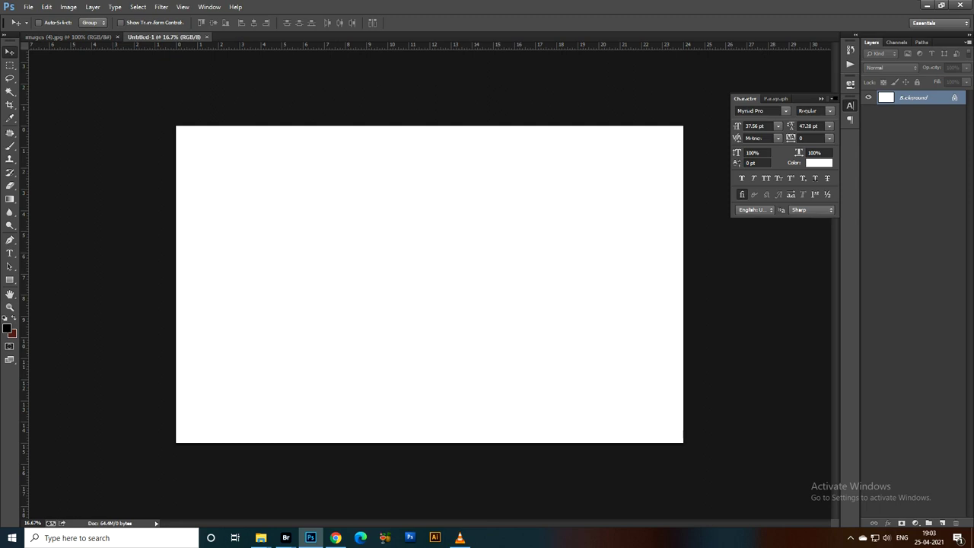
{"action": "double_click", "coordinate": [909, 97]}
{"action": "key", "text": "Return"}
{"action": "left_click", "coordinate": [868, 97]}
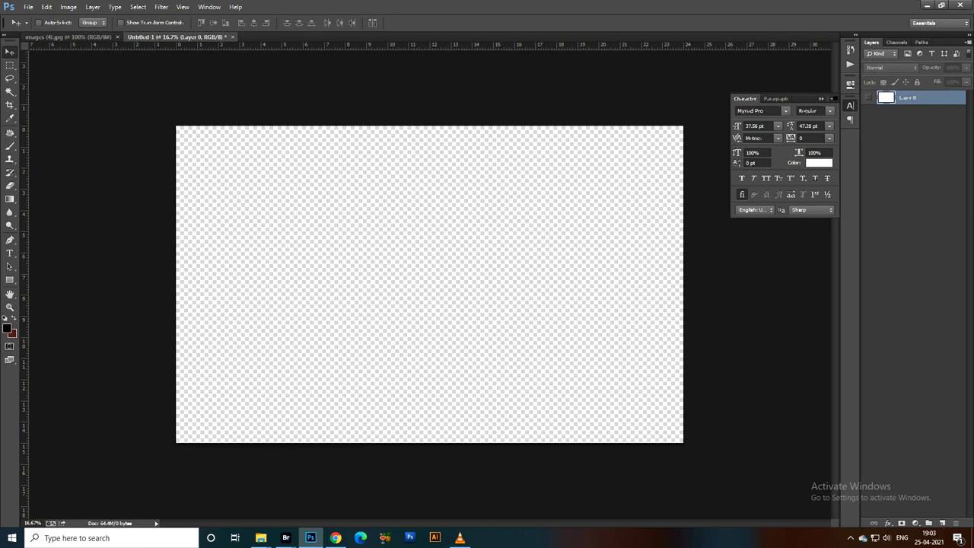
{"action": "left_click", "coordinate": [868, 97]}
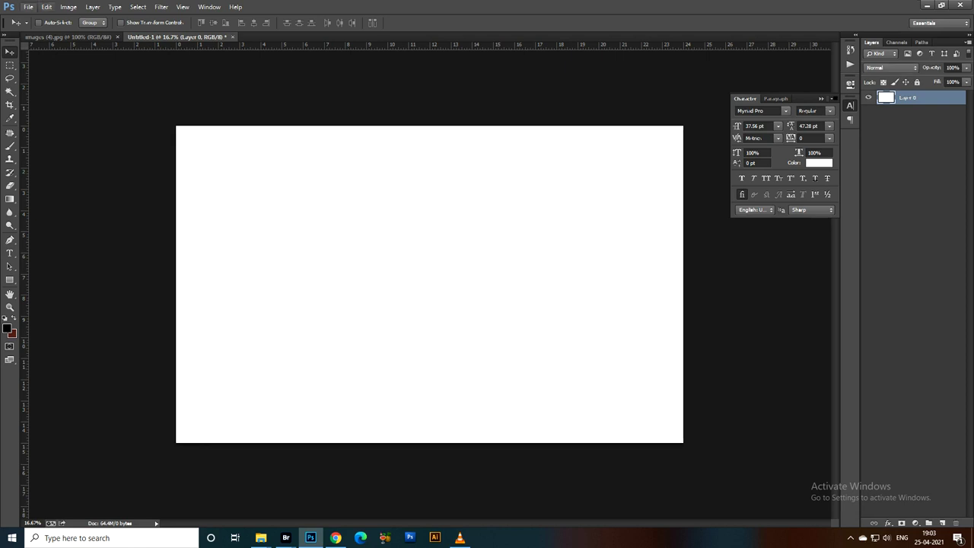
- Set up Edit > Fill with Use: Pattern and choose the custom mandala pattern
{"action": "left_click", "coordinate": [28, 7]}
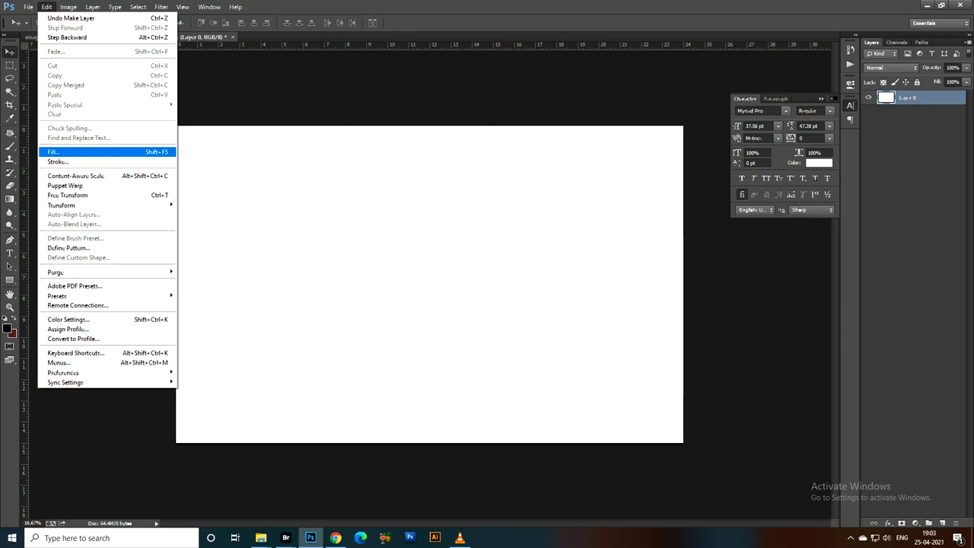
{"action": "key", "text": "Return"}
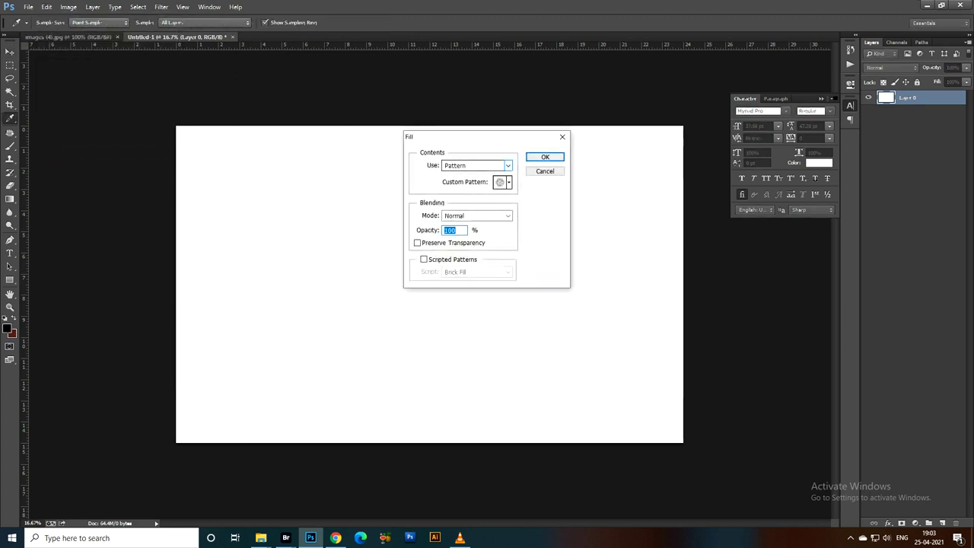
{"action": "left_click", "coordinate": [475, 165]}
{"action": "left_click", "coordinate": [471, 215]}
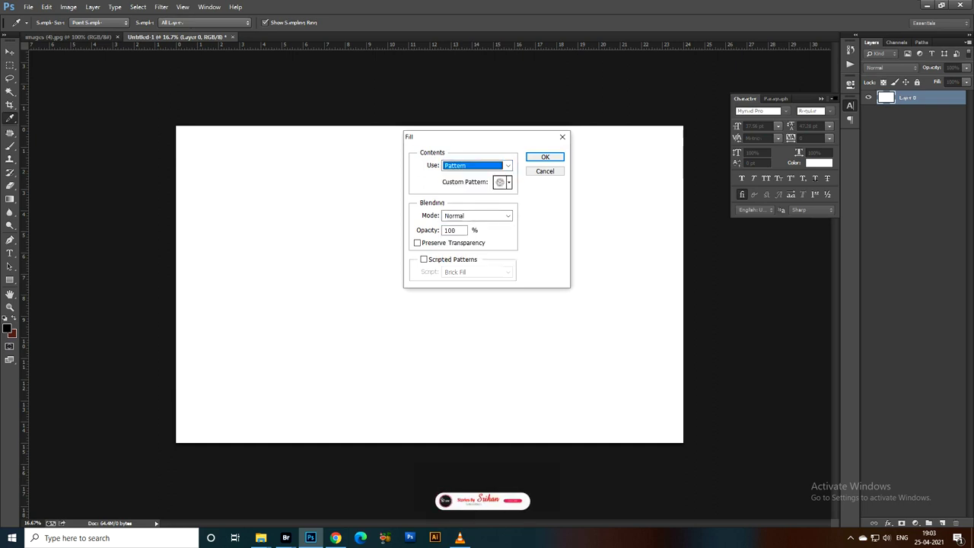
{"action": "left_click", "coordinate": [509, 182]}
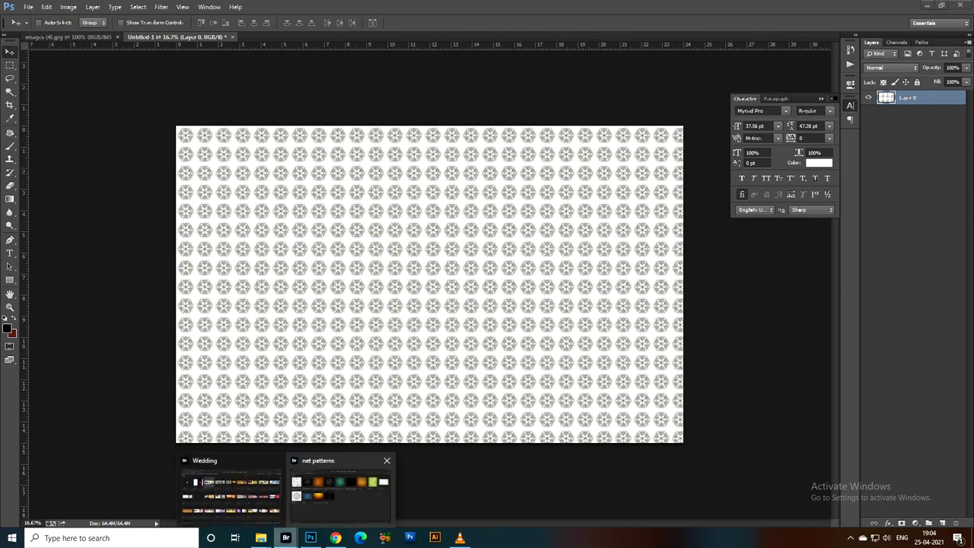
- Browse Bridge's net patterns thumbnails and drag the blue damask images.jpg into Photoshop
{"action": "left_click", "coordinate": [286, 538]}
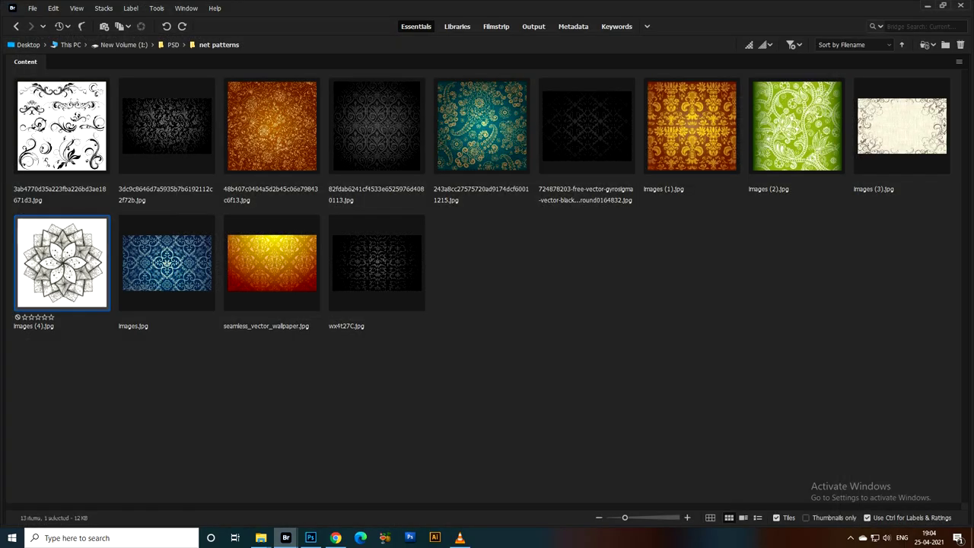
{"action": "left_click", "coordinate": [167, 264]}
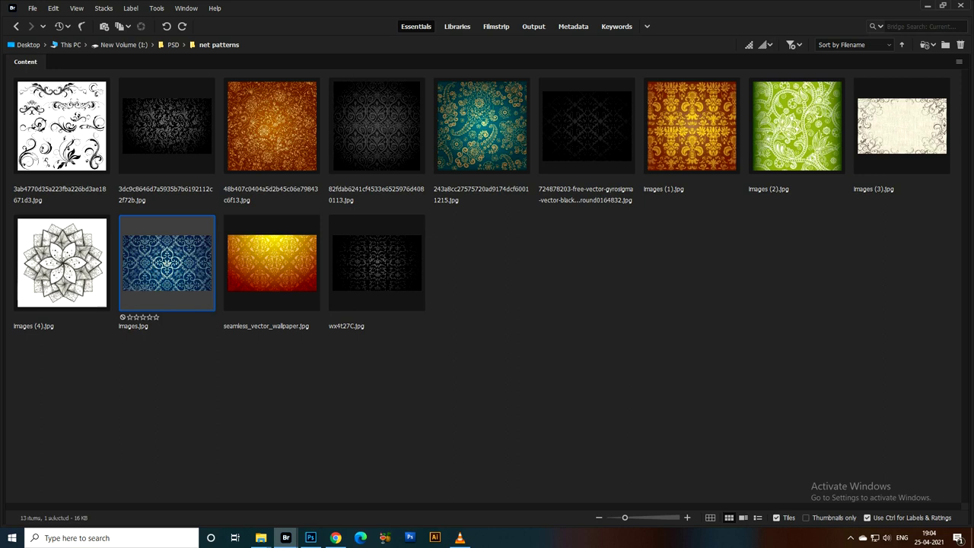
{"action": "left_click", "coordinate": [690, 126]}
{"action": "left_click", "coordinate": [586, 126]}
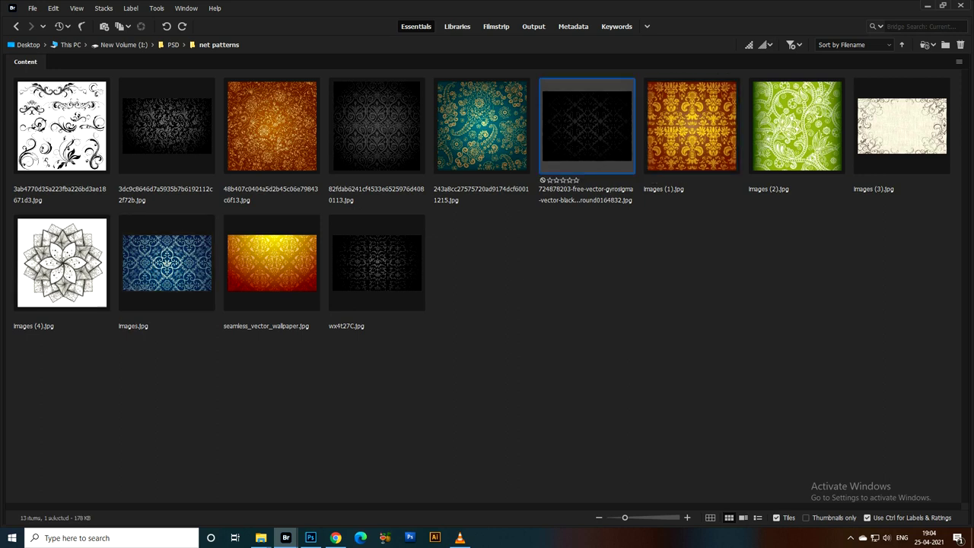
{"action": "left_click", "coordinate": [167, 125]}
{"action": "left_click", "coordinate": [376, 125]}
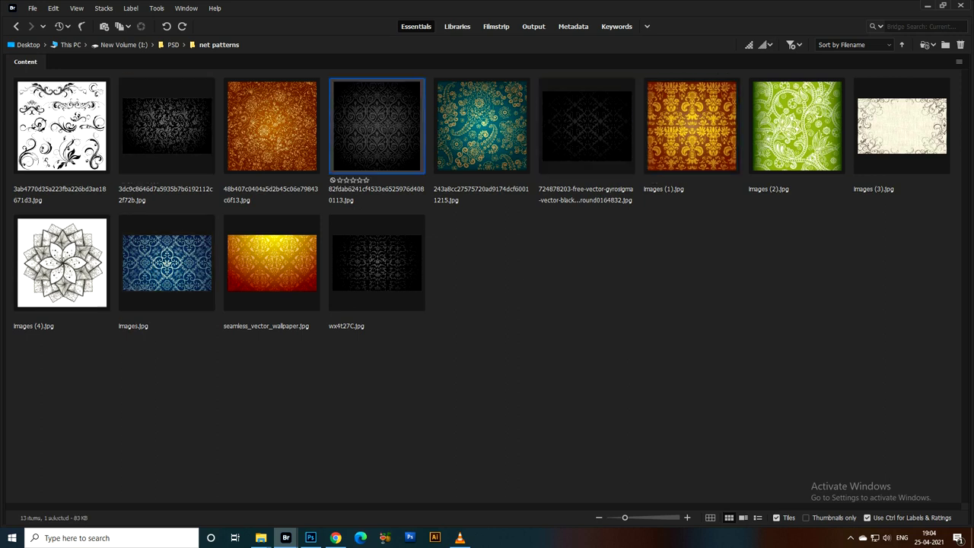
{"action": "left_click", "coordinate": [167, 262]}
{"action": "left_click_drag", "start_coordinate": [166, 263], "coordinate": [311, 536]}
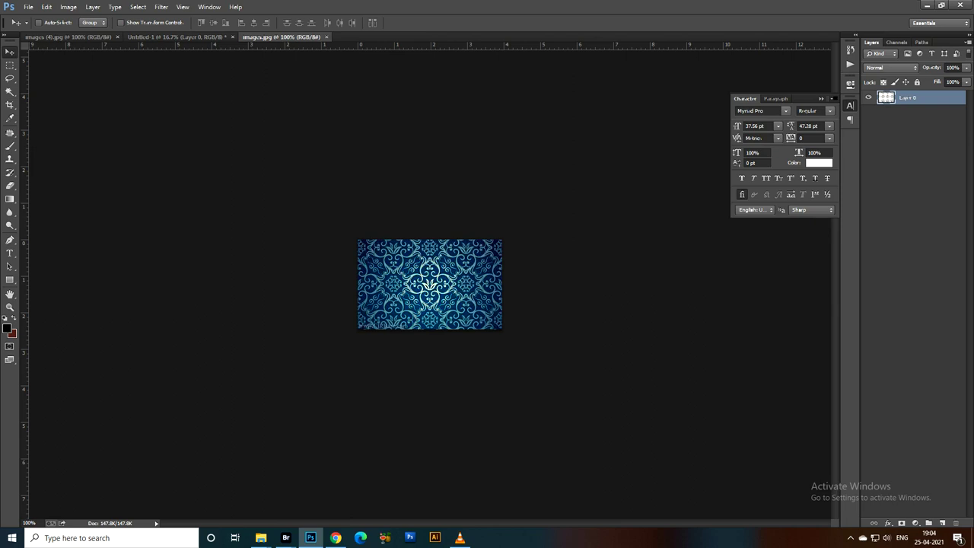
- Define the blue damask image as a pattern named 22222
{"action": "left_click", "coordinate": [47, 7]}
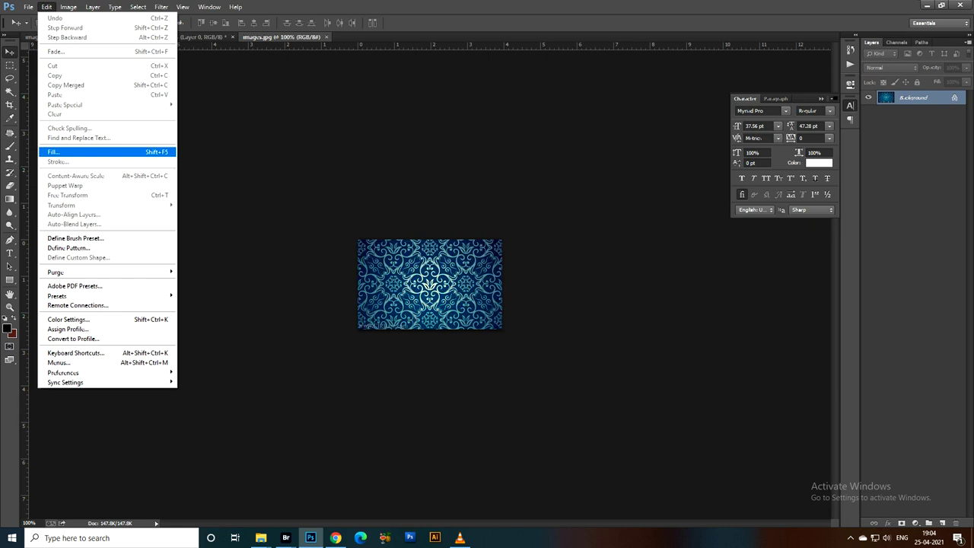
{"action": "left_click", "coordinate": [69, 247]}
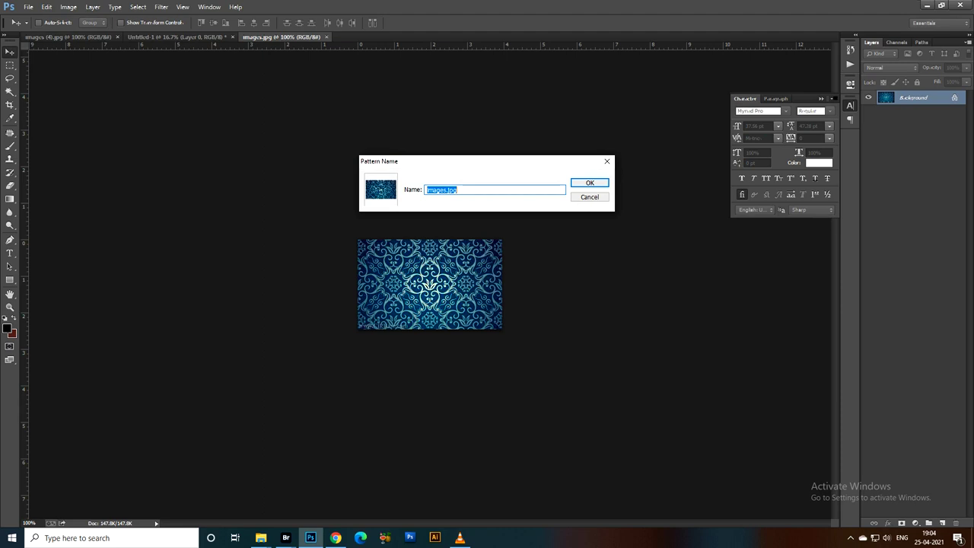
{"action": "type", "text": "22222"}
{"action": "key", "text": "Return"}
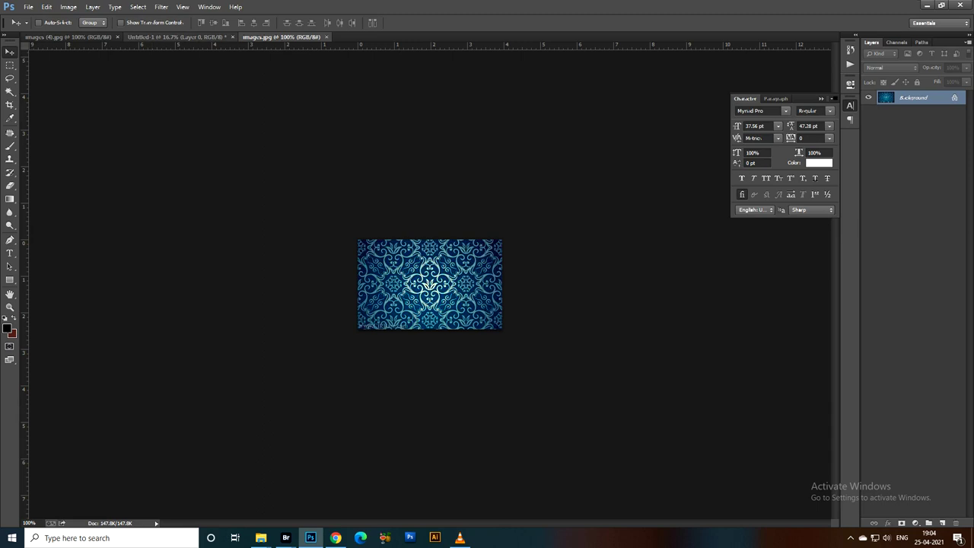
{"action": "key", "text": "ctrl+Tab"}
- Close the grey-patterned Untitled-1 without saving and make a new 24×15-inch, 250 ppi document
{"action": "left_click", "coordinate": [233, 36]}
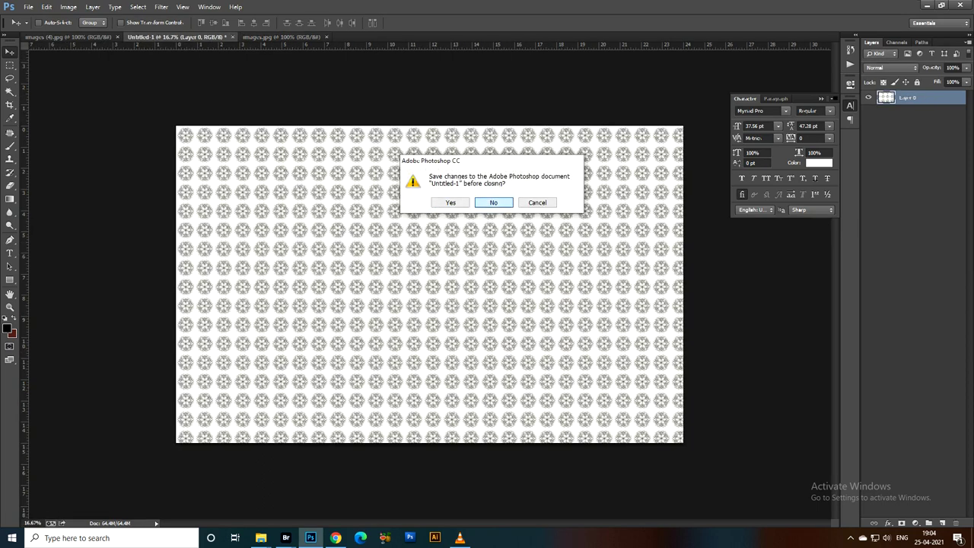
{"action": "left_click", "coordinate": [493, 202]}
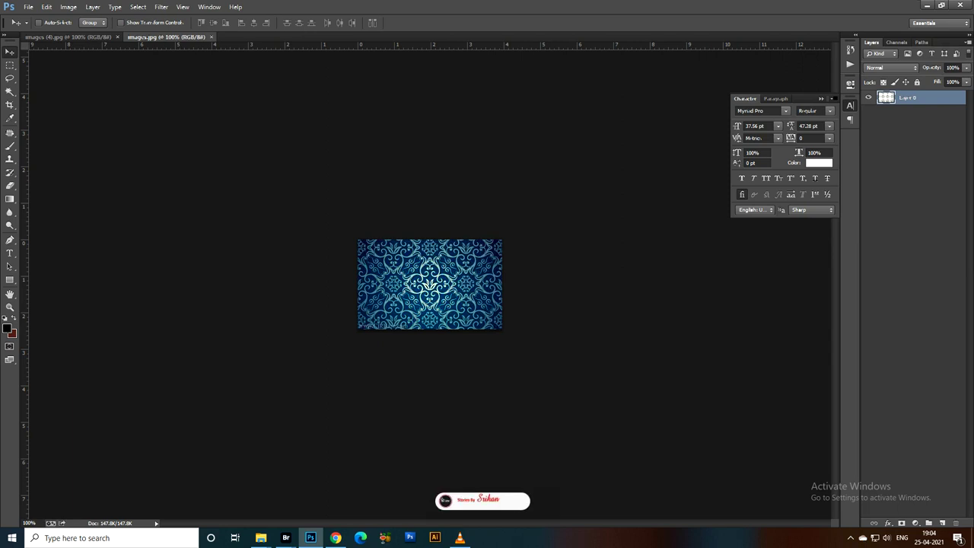
{"action": "key", "text": "ctrl+n"}
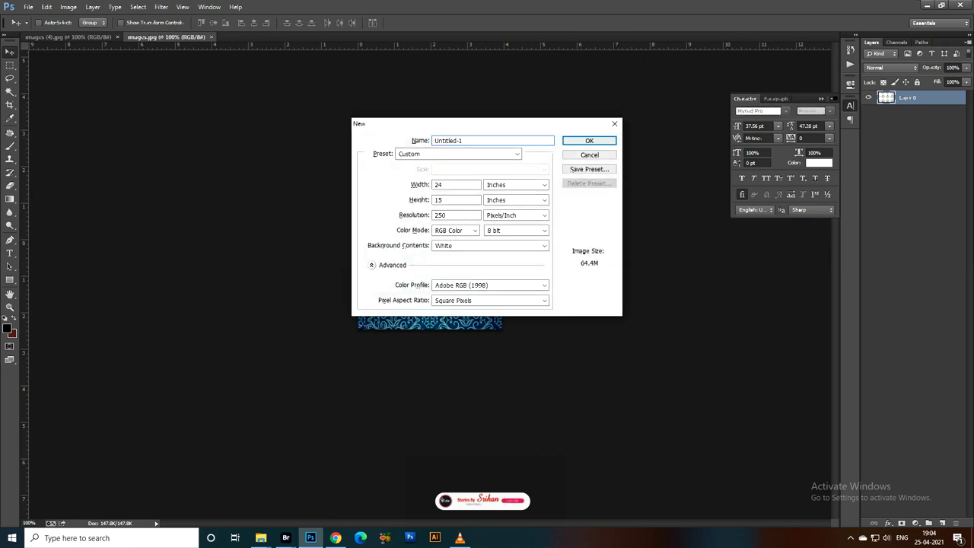
{"action": "left_click", "coordinate": [456, 185]}
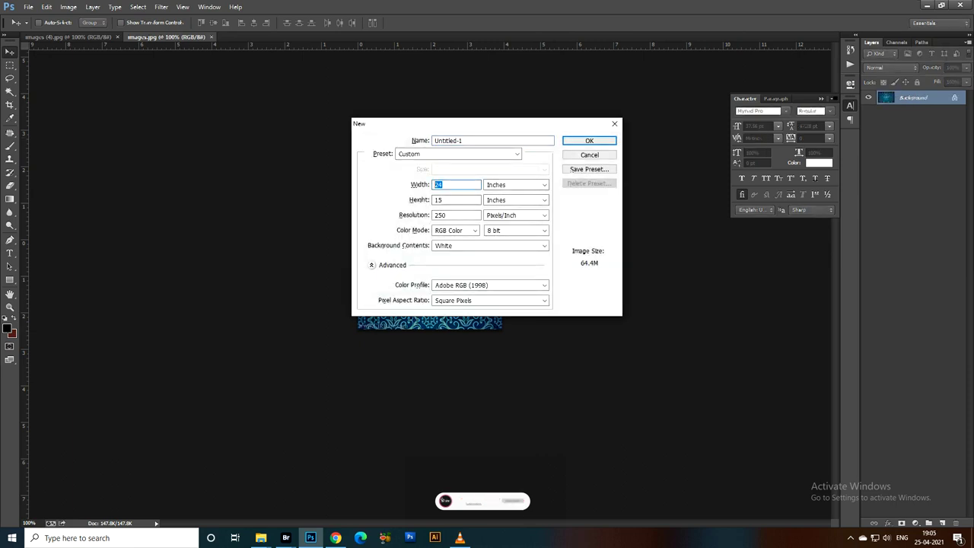
{"action": "key", "text": "Tab"}
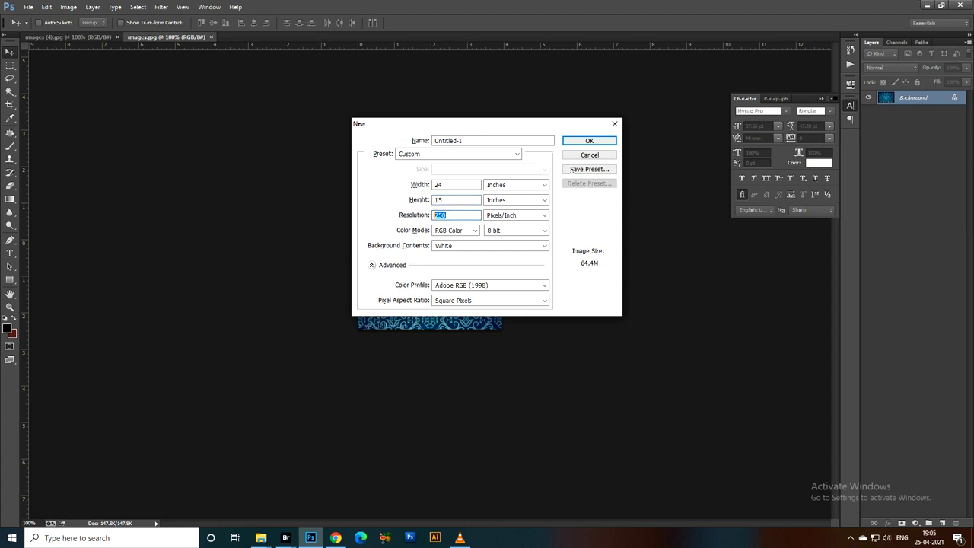
{"action": "key", "text": "Return"}
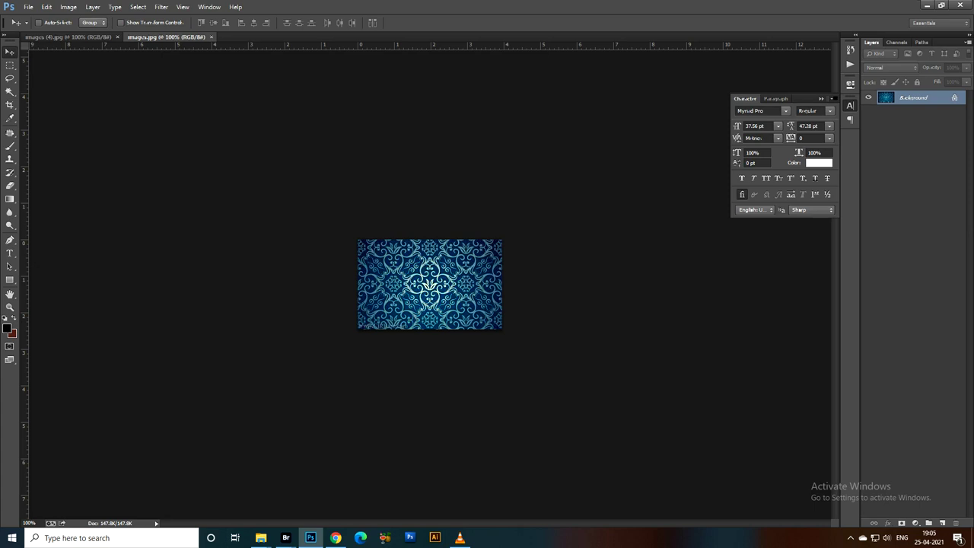
{"action": "key", "text": "ctrl+alt+n"}
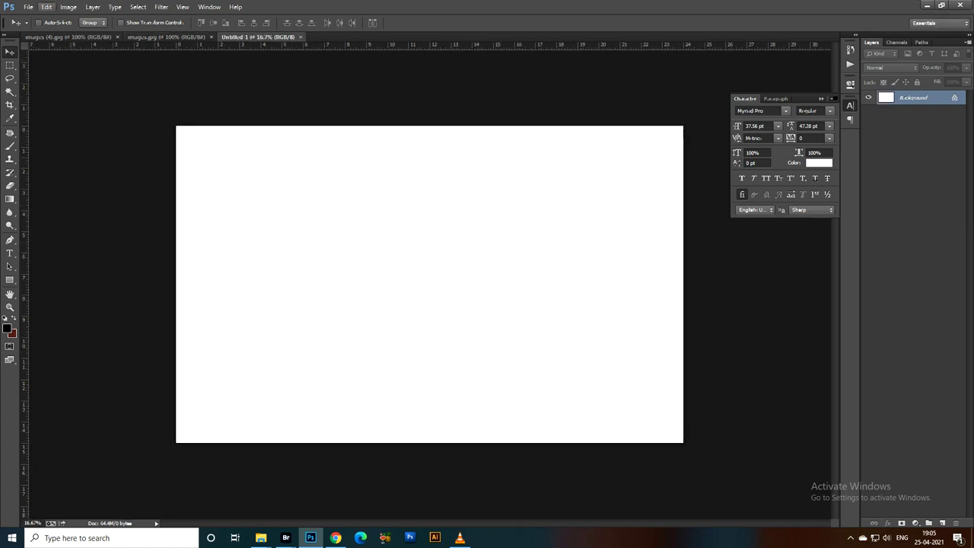
- Fill the canvas with the blue damask pattern and zoom in to check the tiles
{"action": "left_click", "coordinate": [47, 7]}
{"action": "key", "text": "Return"}
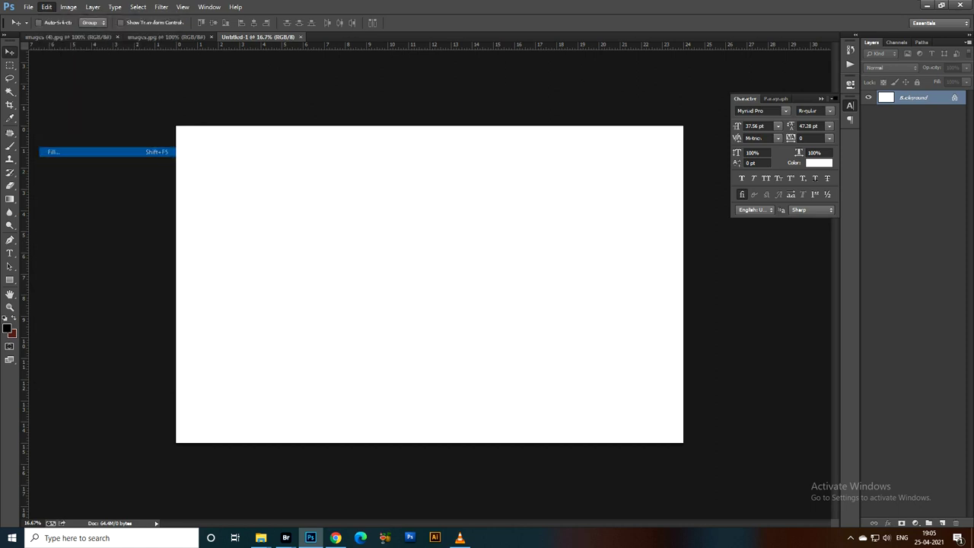
{"action": "left_click", "coordinate": [508, 182]}
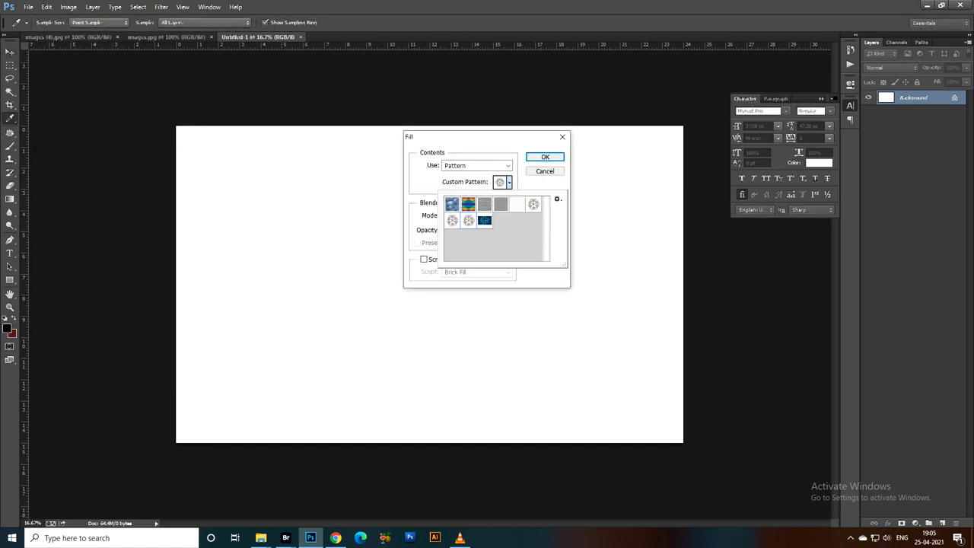
{"action": "left_click", "coordinate": [485, 220]}
{"action": "key", "text": "Escape"}
{"action": "key", "text": "Escape"}
{"action": "key", "text": "v"}
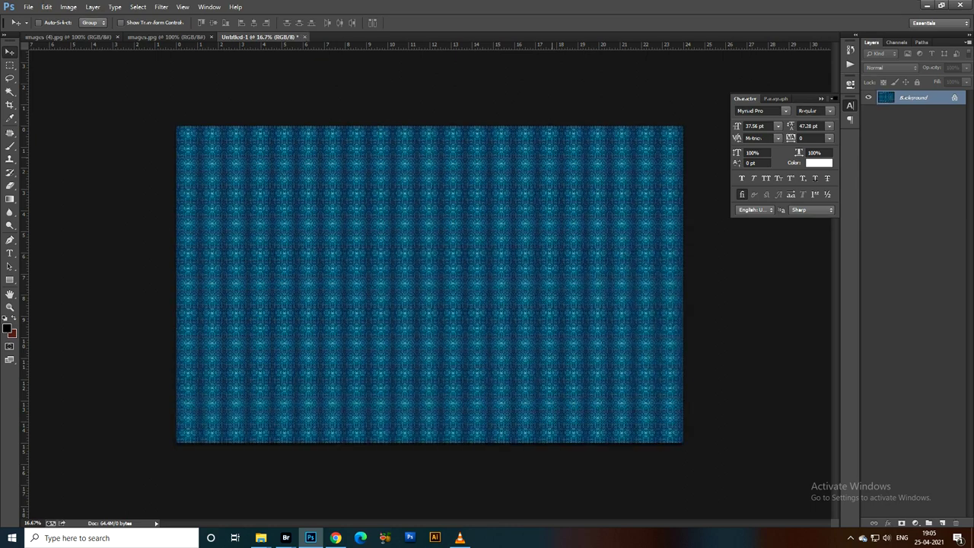
{"action": "key", "text": "ctrl+plus"}
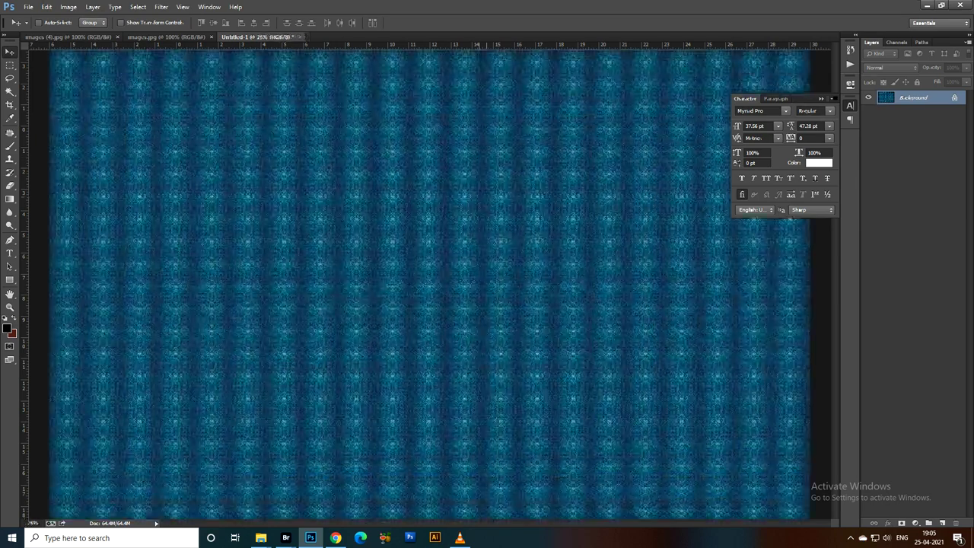
{"action": "key", "text": "ctrl+plus"}
{"action": "key", "text": "ctrl+plus"}
{"action": "key", "text": "ctrl+plus"}
{"action": "key", "text": "ctrl+plus"}
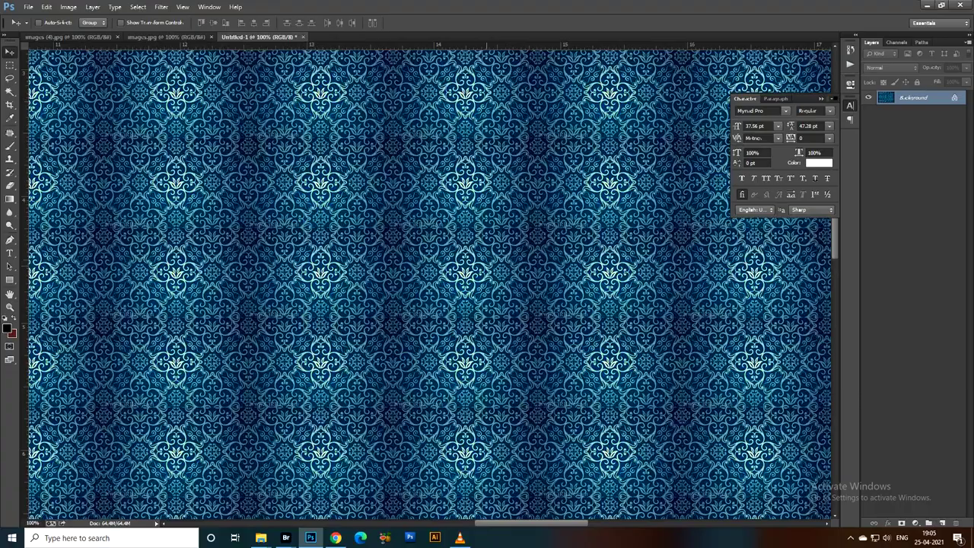
{"action": "key", "text": "ctrl+plus"}
{"action": "key", "text": "ctrl+minus"}
{"action": "key", "text": "ctrl+minus"}
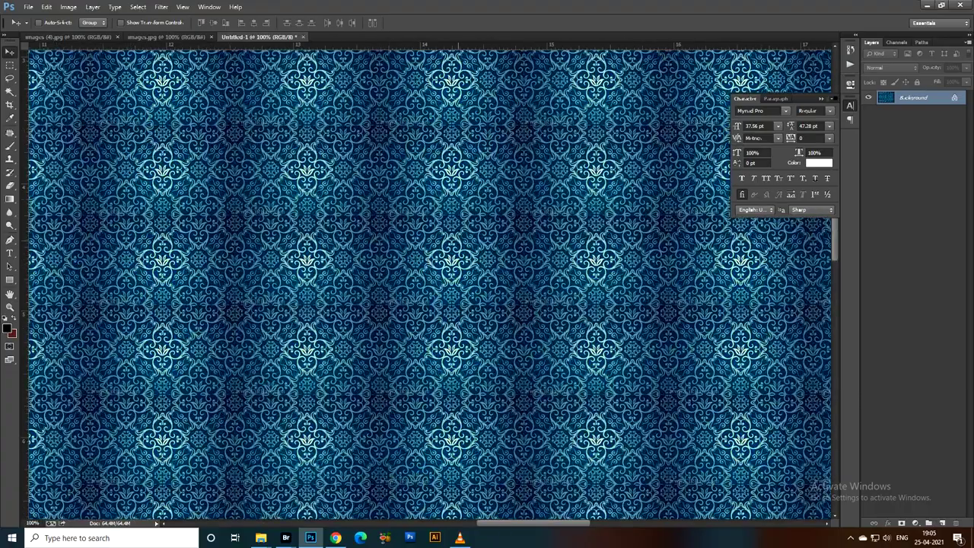
{"action": "key", "text": "ctrl+minus"}
{"action": "key", "text": "ctrl+minus"}
{"action": "key", "text": "ctrl+minus"}
{"action": "key", "text": "ctrl+minus"}
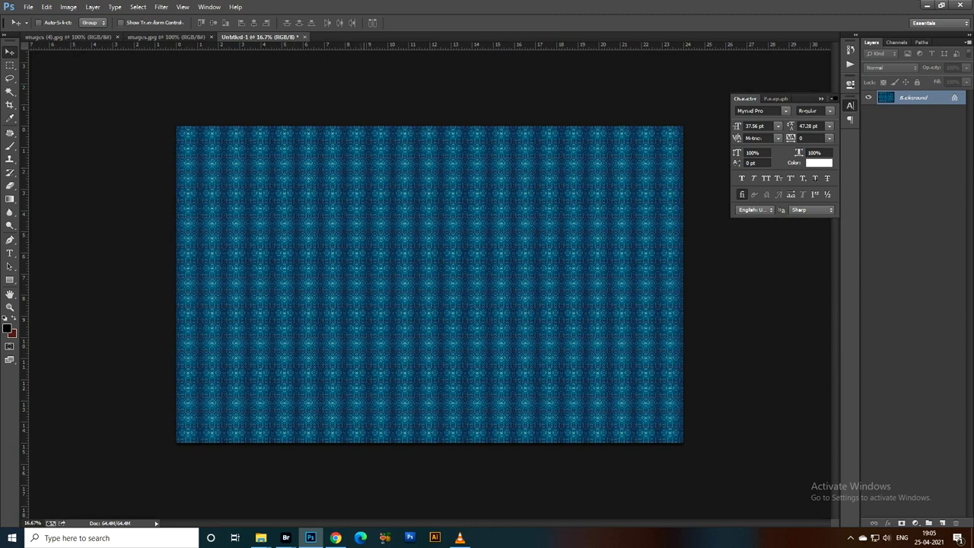
- Scroll the YouTube channel's Videos page, then switch to VLC media player
{"action": "left_click", "coordinate": [336, 538]}
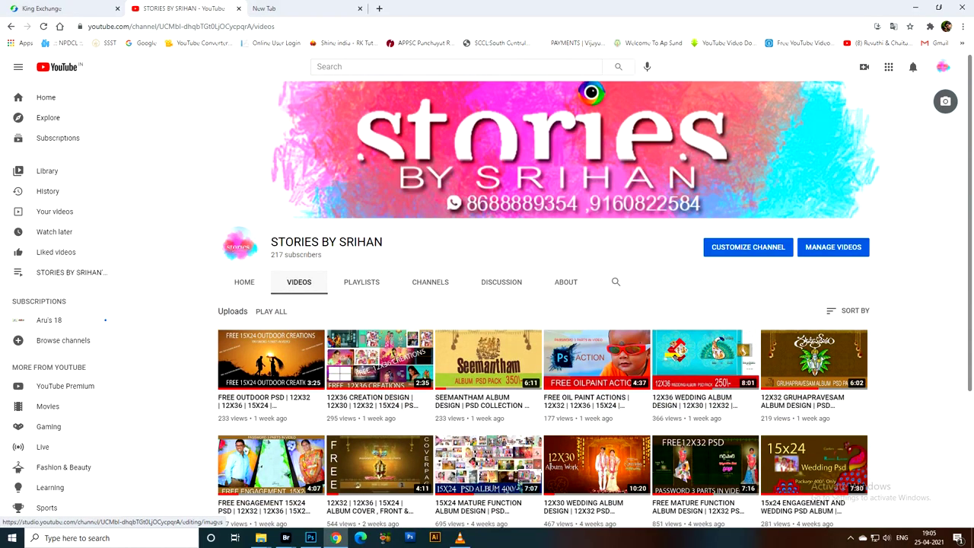
{"action": "scroll", "coordinate": [487, 175], "scroll_direction": "down", "scroll_amount": 3}
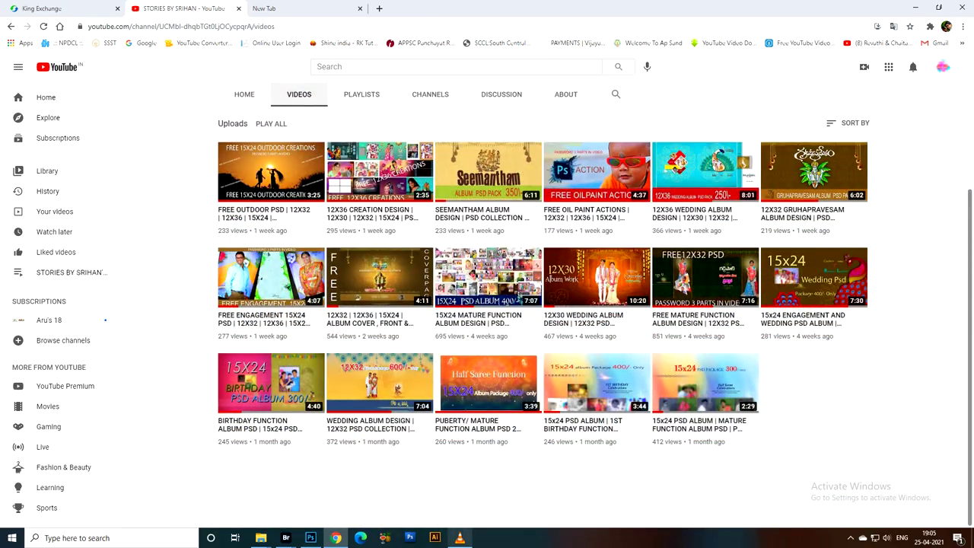
{"action": "key", "text": "alt+Tab"}
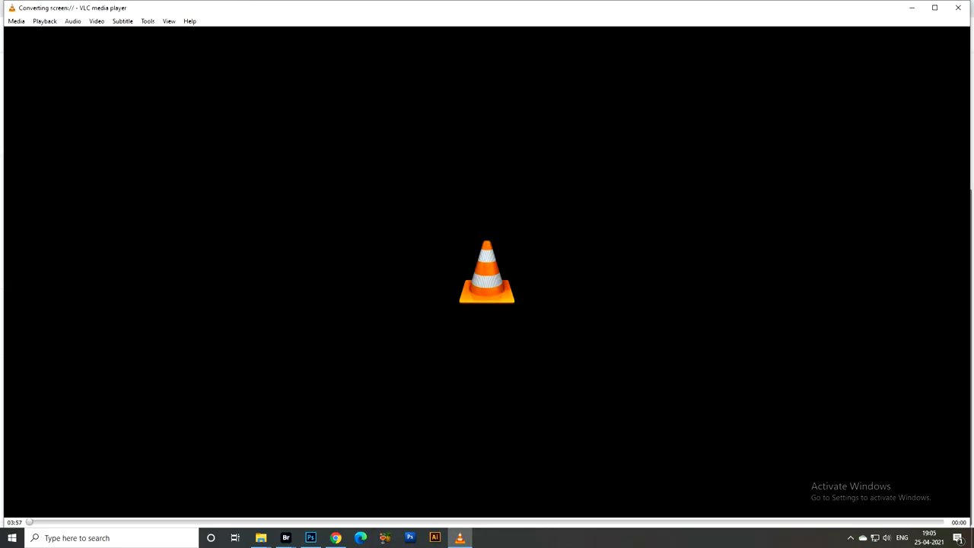